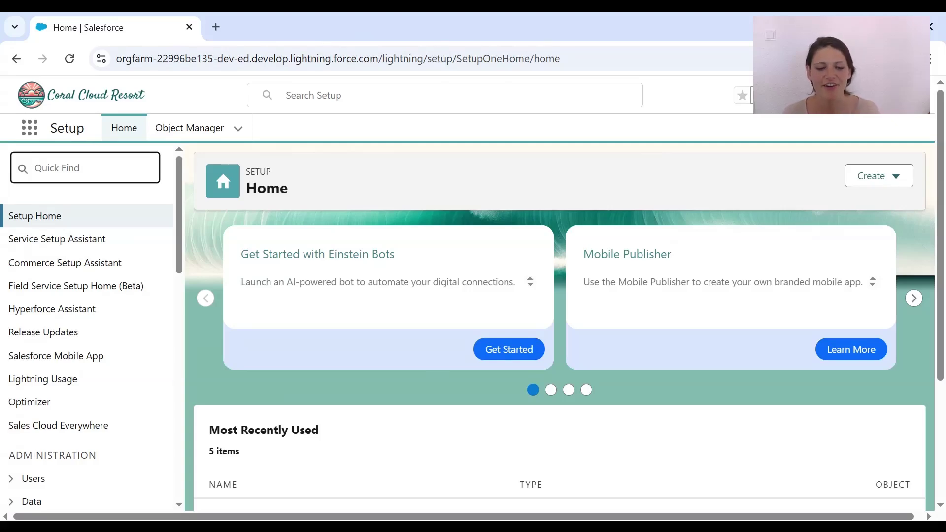
Open Messaging Settings in Setup and turn on Messaging for the org
type("messa")
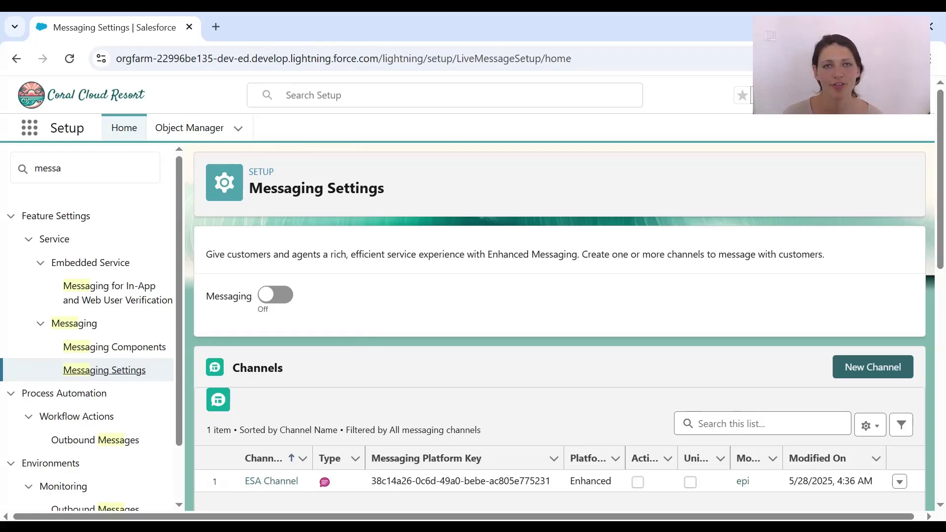
left_click(274, 298)
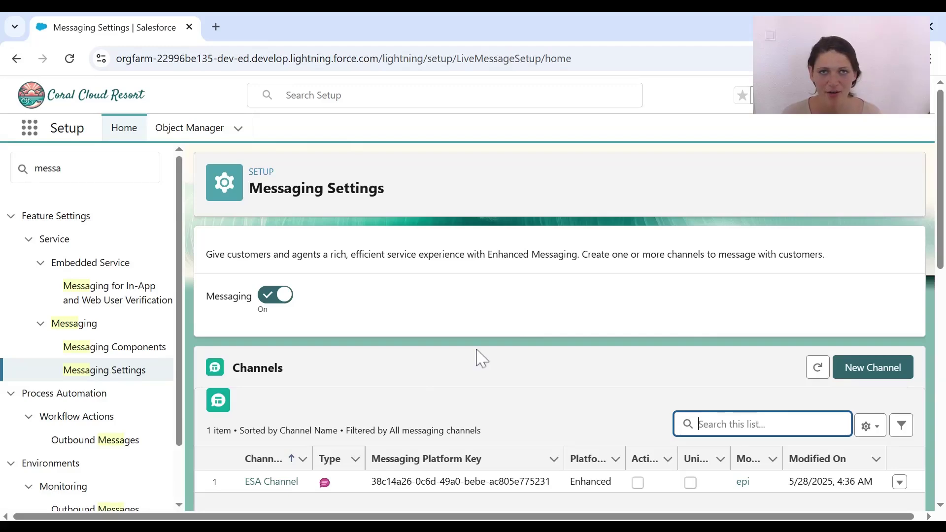
Find All Sites under Digital Experiences in Setup and open the coral-cloud site in its Builder
left_click_drag(148, 170, 5, 180)
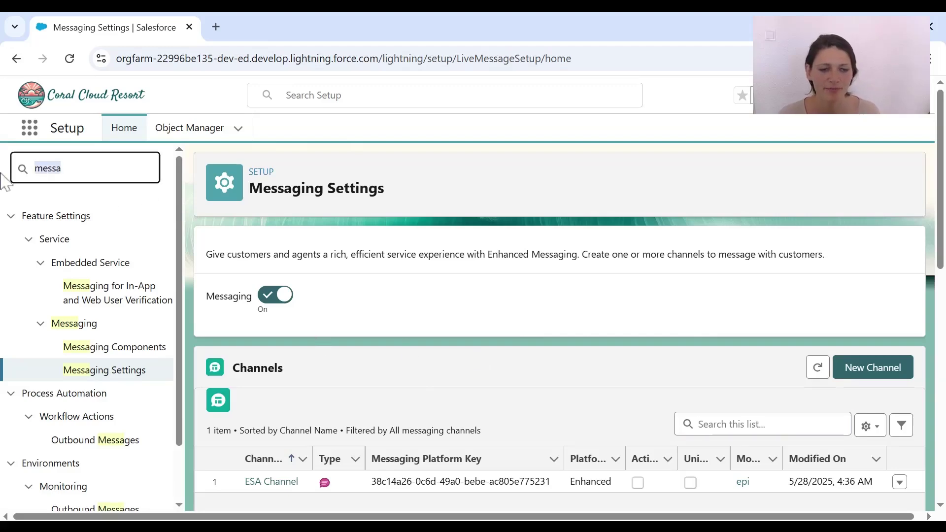
type("digita")
left_click(68, 262)
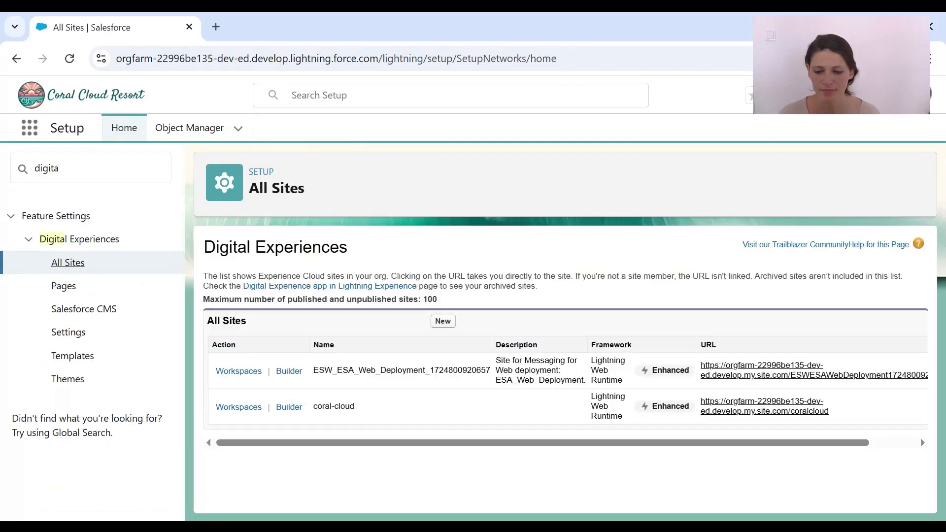
key("BackSpace")
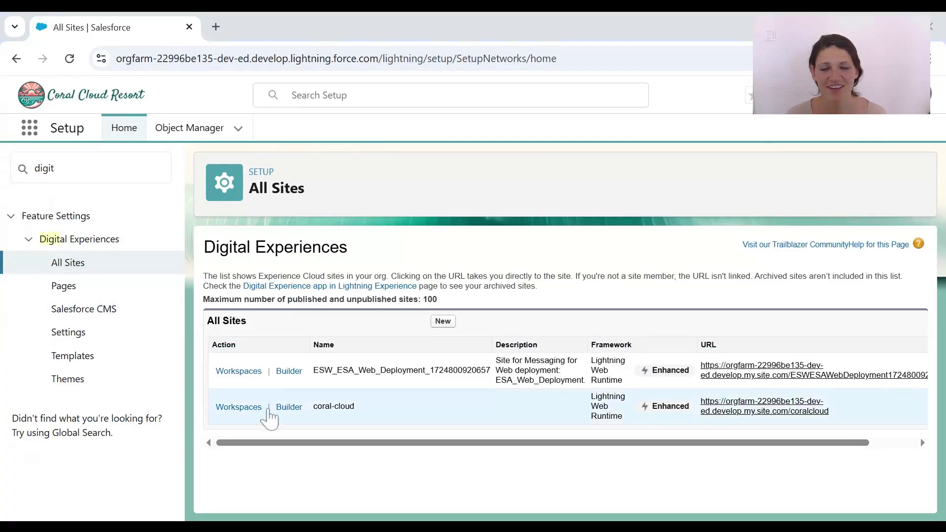
left_click(289, 407)
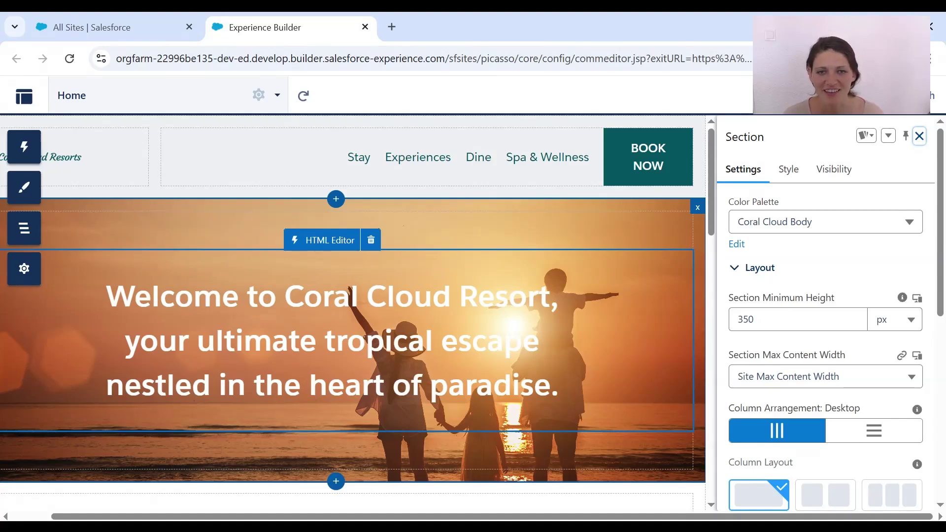
Add the Embedded Messaging component from the Support group to the theme footer of the Home page
left_click(333, 349)
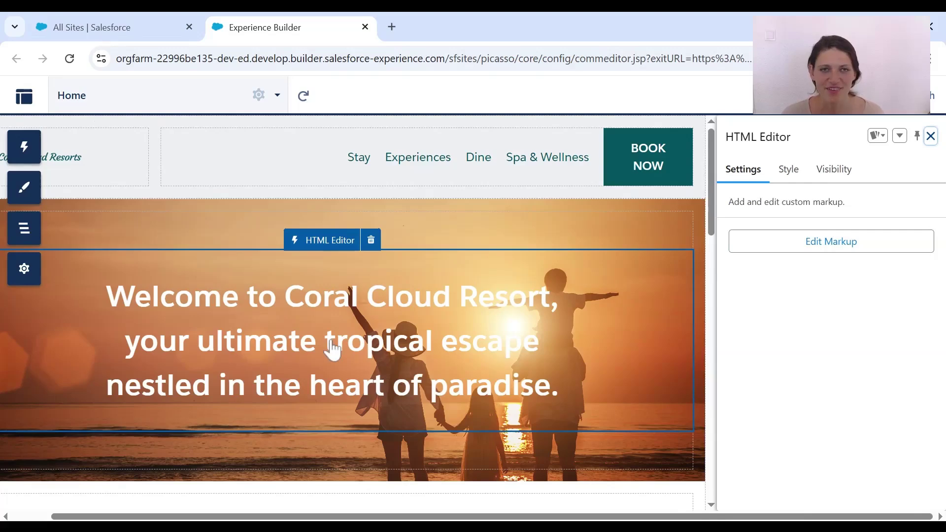
left_click(26, 148)
scroll(170, 308, "down", 10)
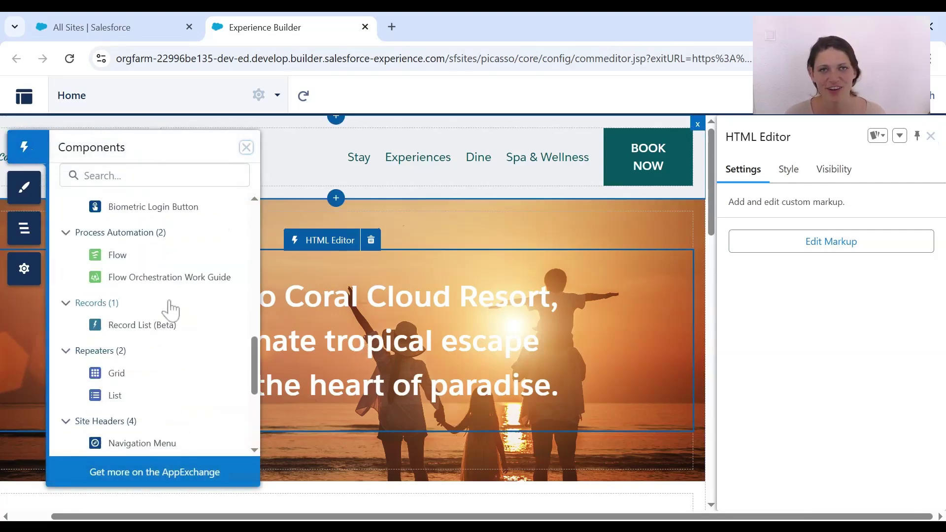
scroll(175, 334, "down", 5)
scroll(439, 338, "down", 10)
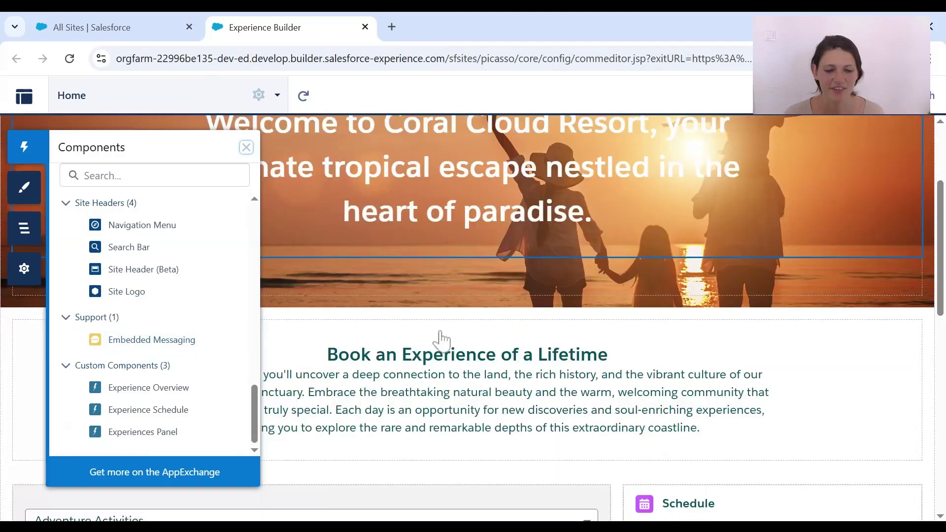
scroll(440, 340, "down", 5)
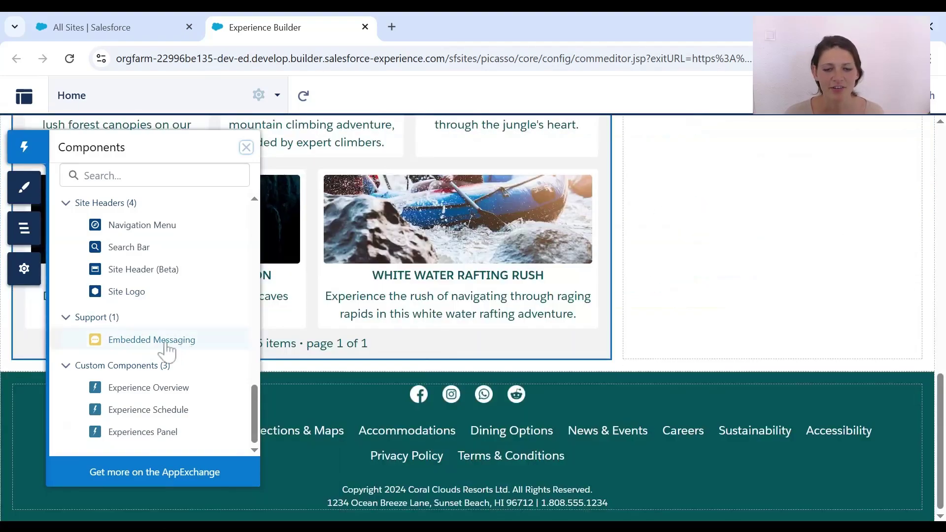
left_click_drag(170, 344, 627, 397)
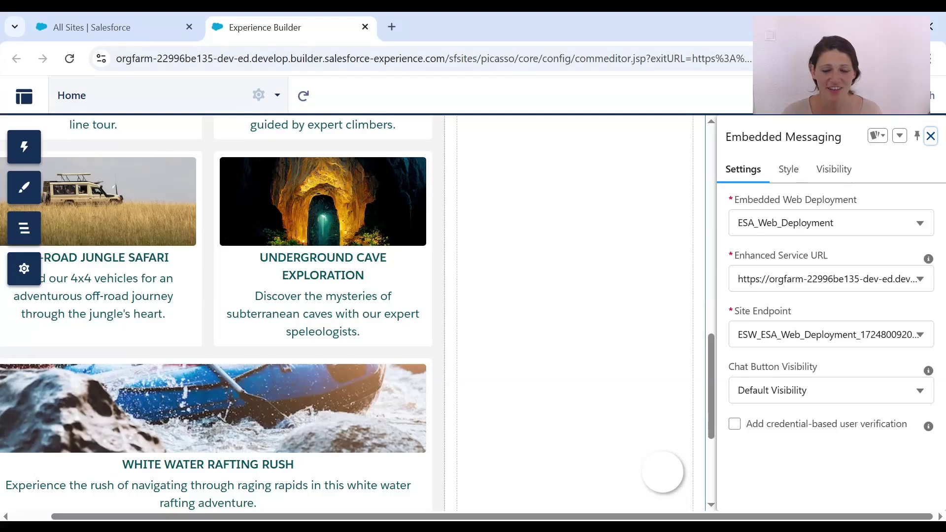
Check the chat button in the footer and reselect the Embedded Messaging component through the page structure
scroll(623, 431, "down", 5)
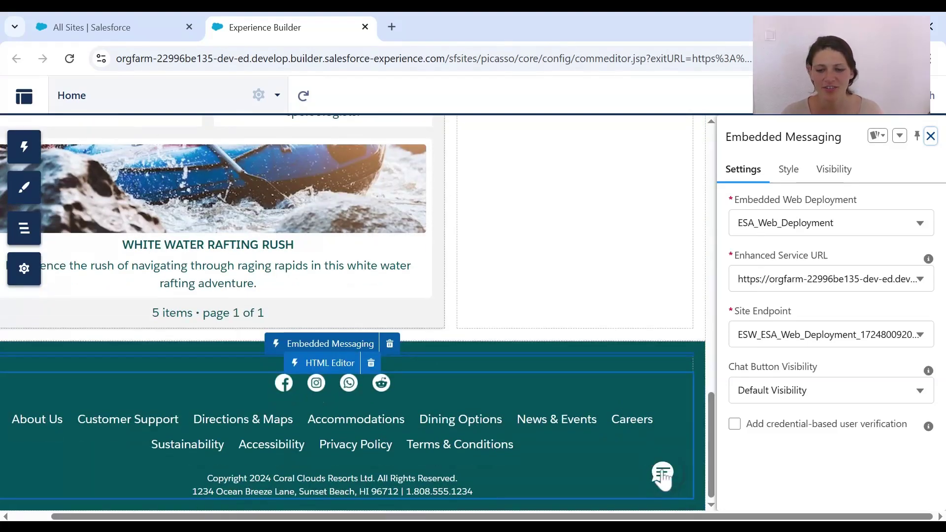
left_click(663, 482)
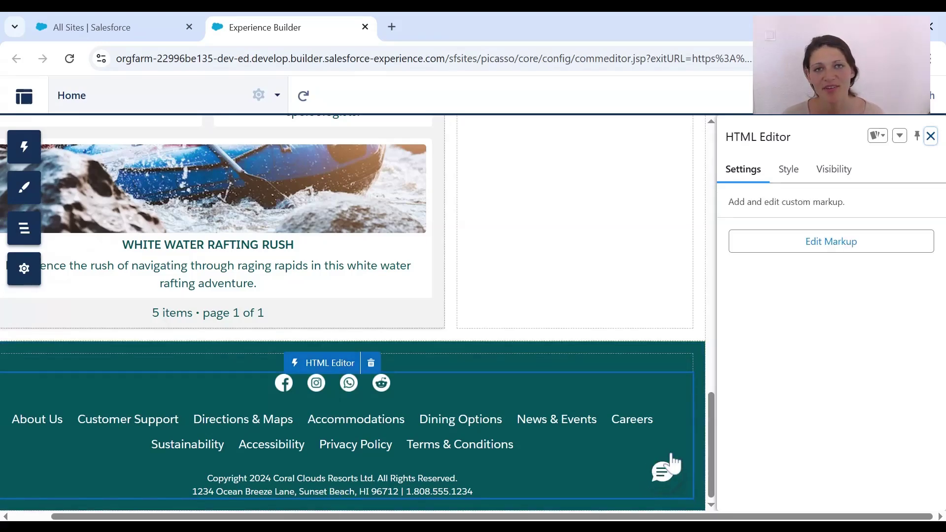
left_click(23, 227)
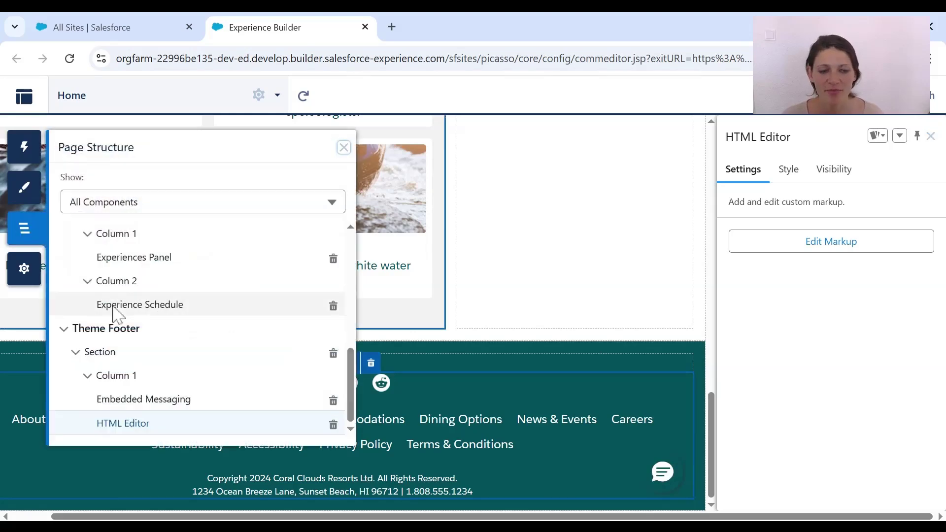
left_click(160, 407)
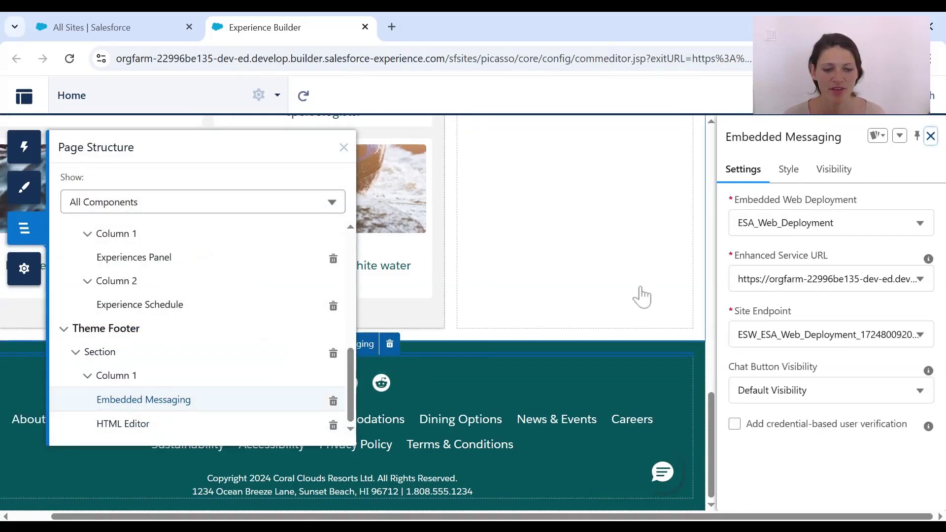
left_click(344, 147)
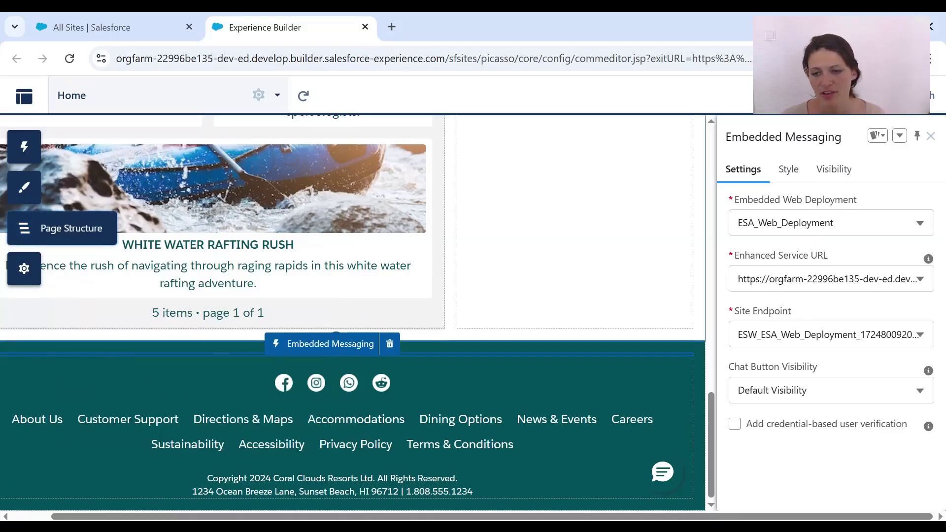
Examine the Embedded Messaging component's choices for web deployment, site endpoint and chat button visibility
left_click(837, 222)
left_click(841, 333)
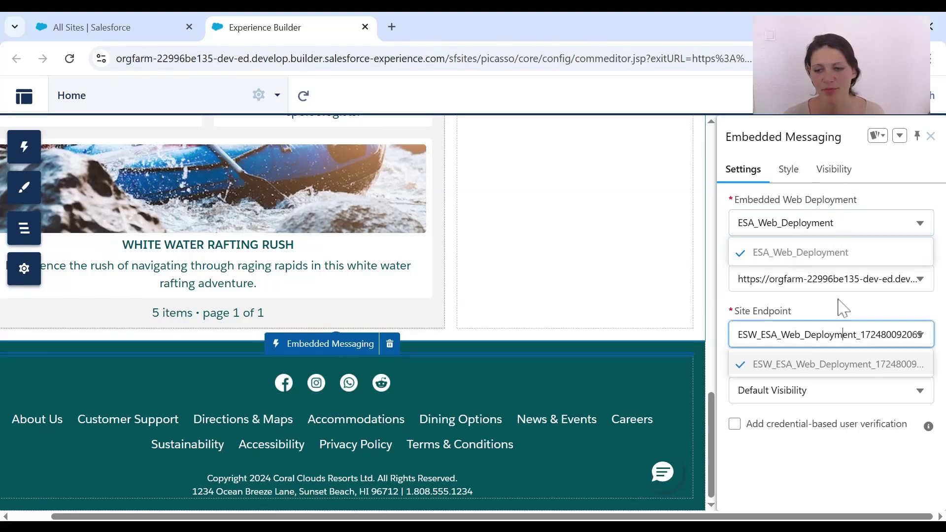
left_click(842, 307)
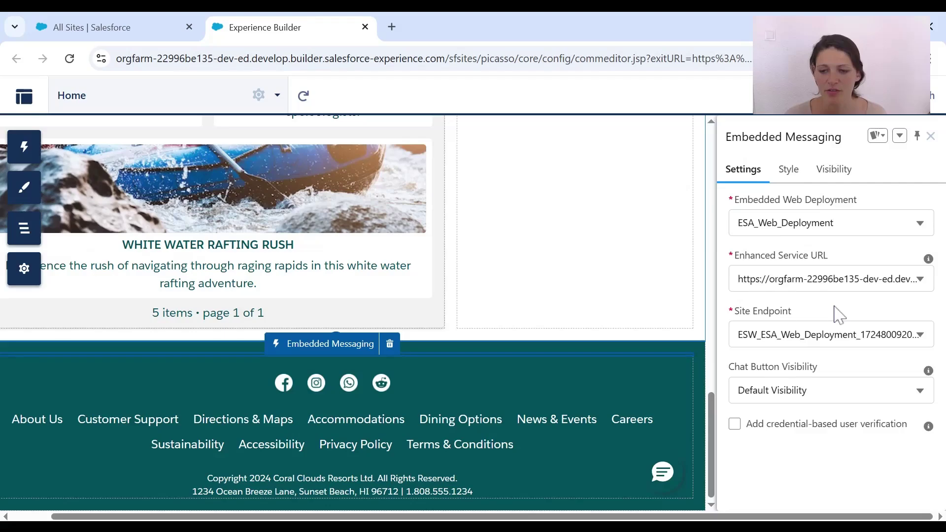
left_click(825, 394)
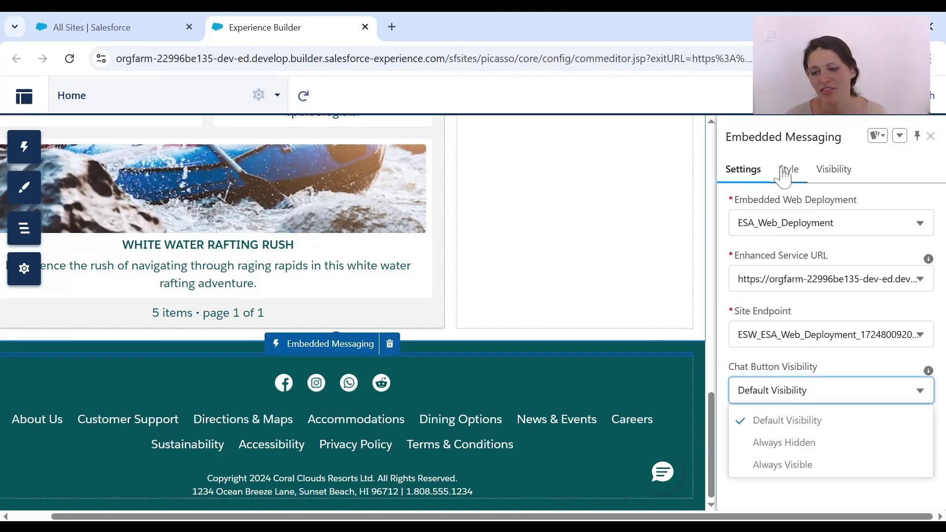
Review the Embedded Messaging component's style options, including margin, padding and custom CSS, and return to its general settings
left_click(783, 172)
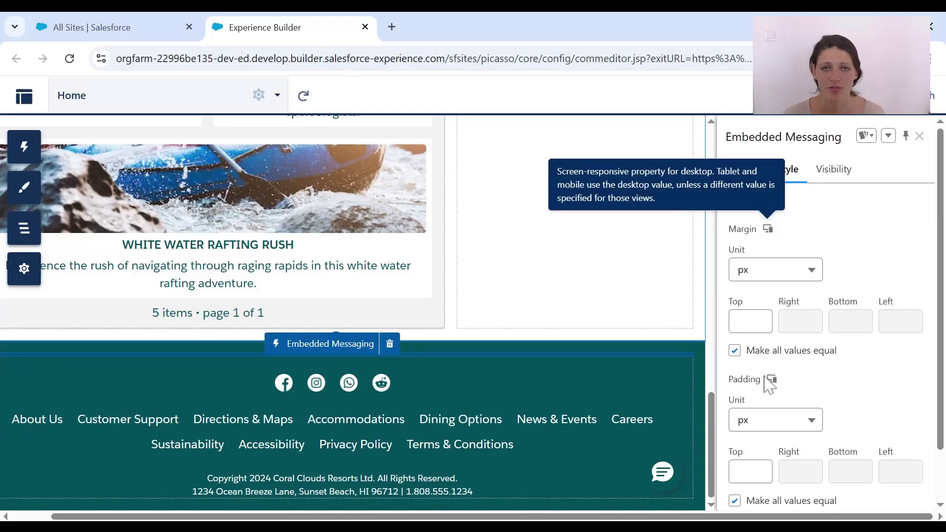
scroll(768, 377, "down", 2)
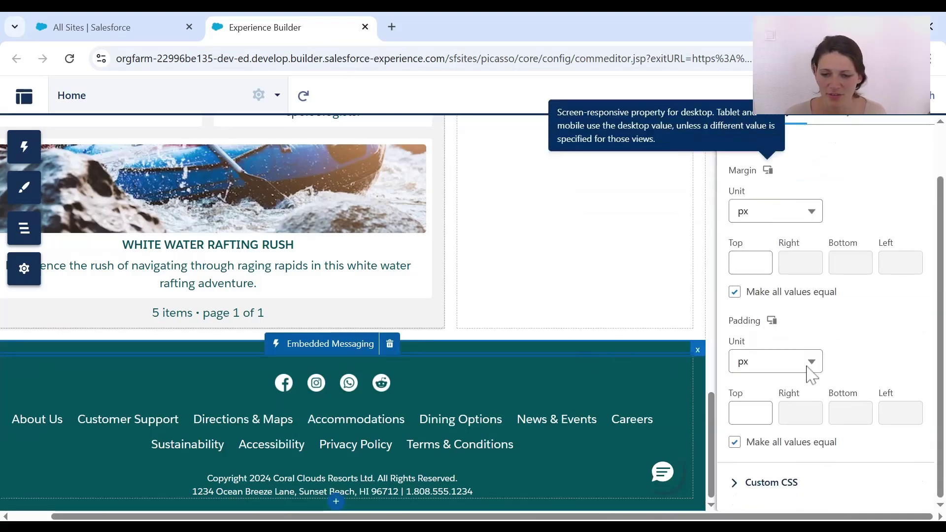
left_click(770, 484)
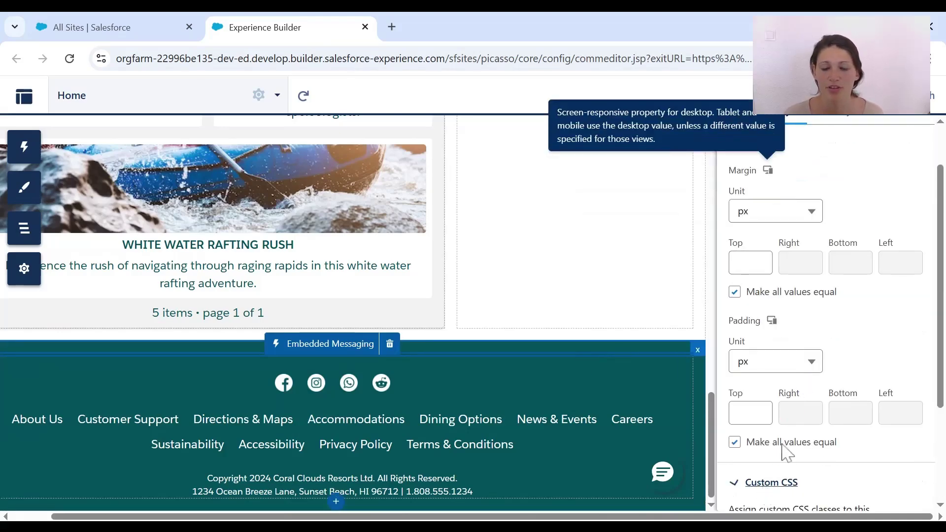
scroll(787, 451, "down", 5)
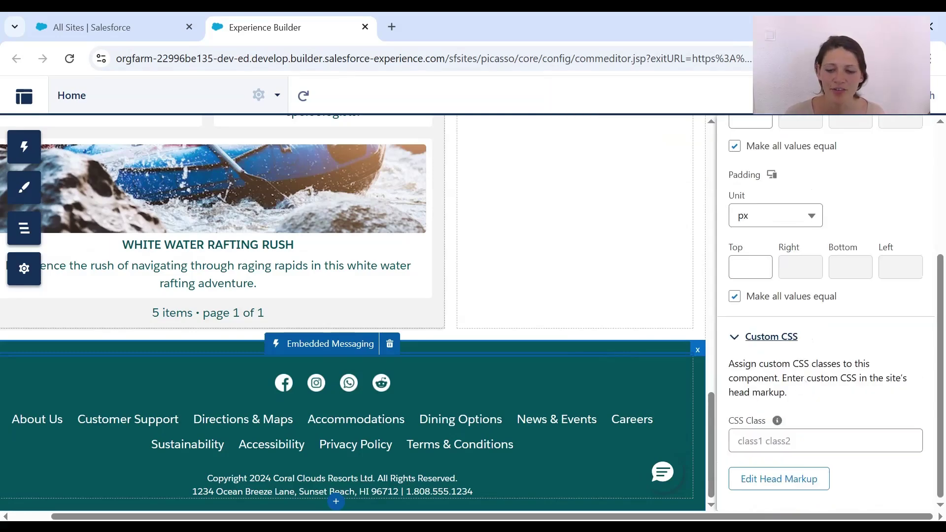
scroll(785, 418, "up", 8)
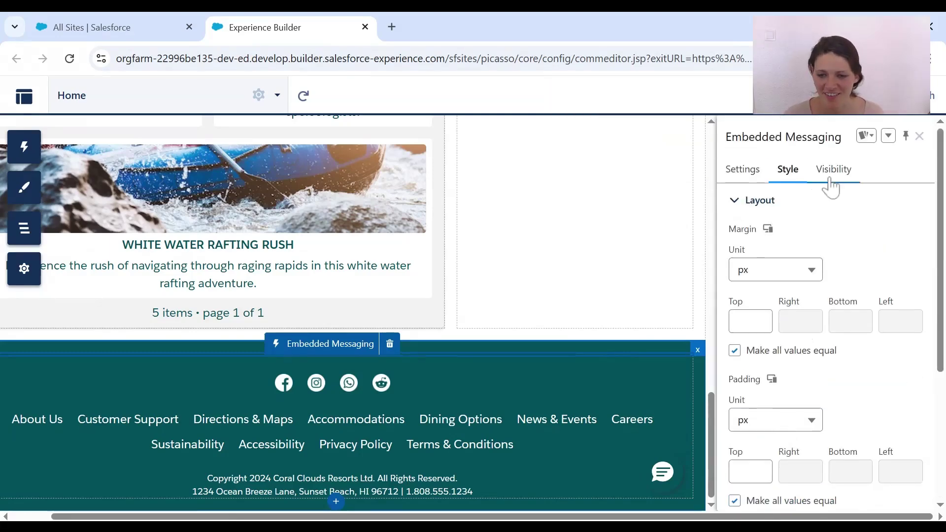
left_click(743, 169)
Publish the Coral Cloud site changes without a publication description
left_click(930, 96)
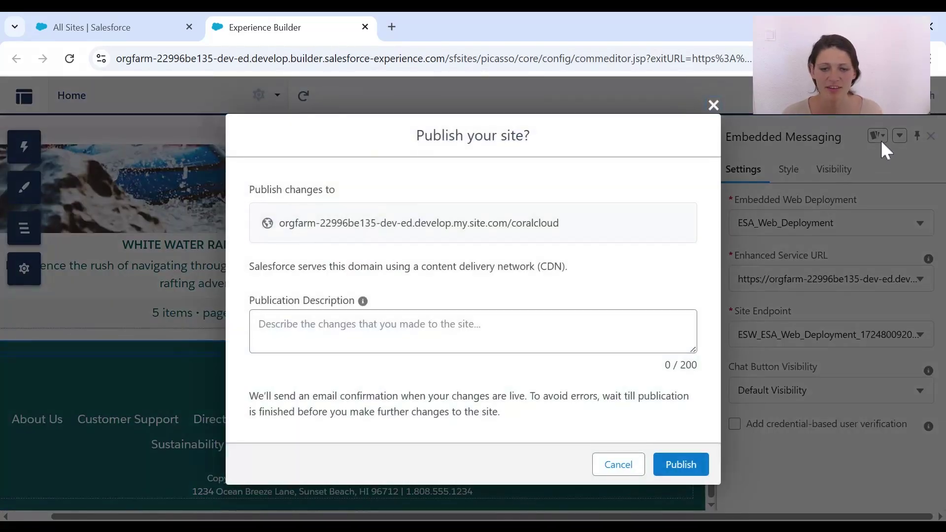
left_click(681, 464)
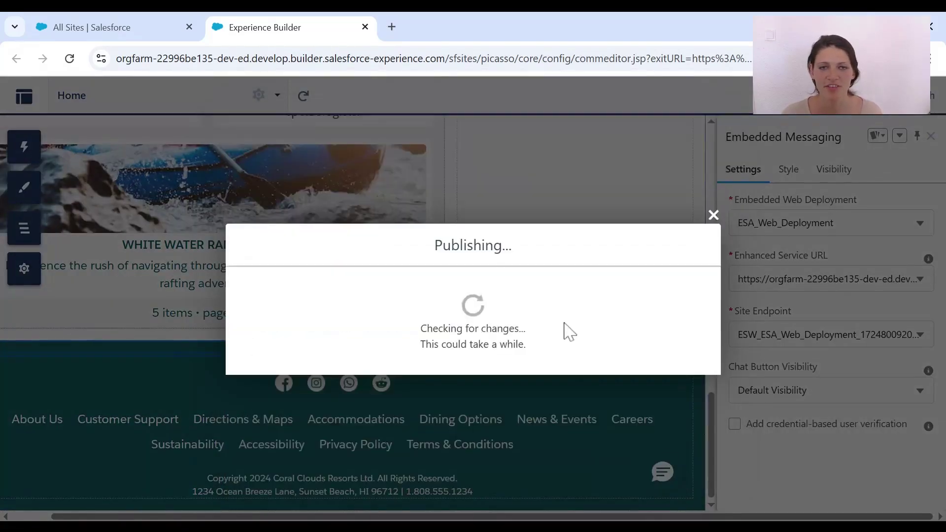